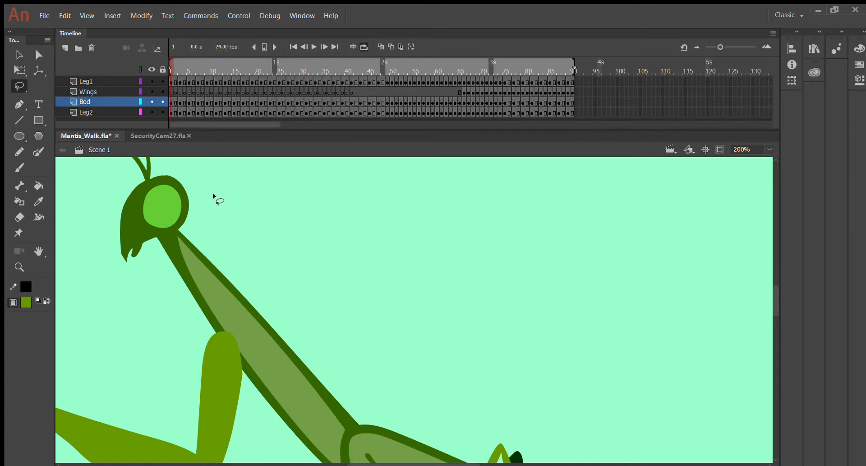
Turn on onion skinning so neighbouring mantis frames show as faint ghosts
scroll(391, 318, down, 3)
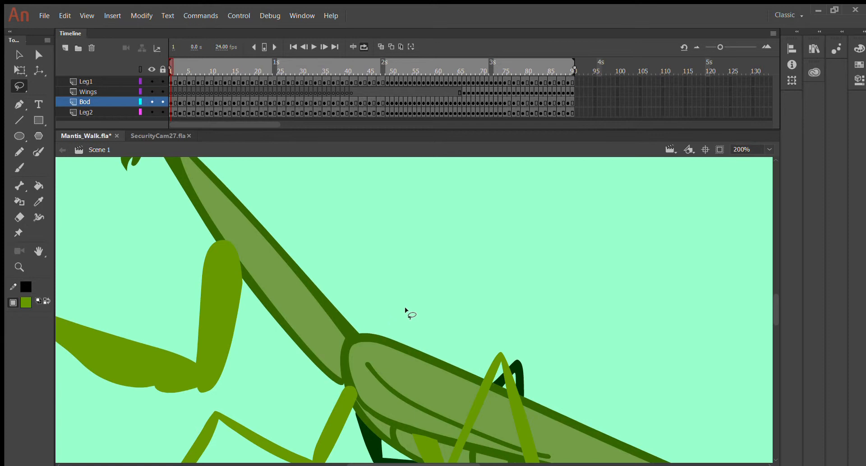
click(382, 47)
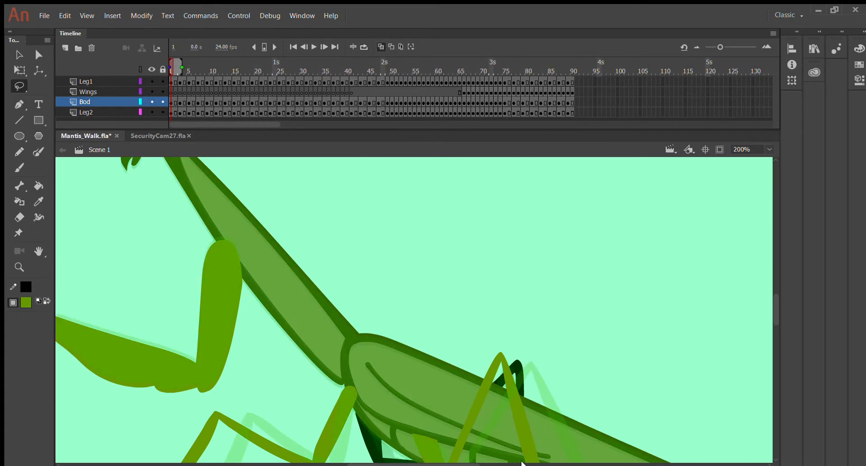
drag(471, 464, 417, 464)
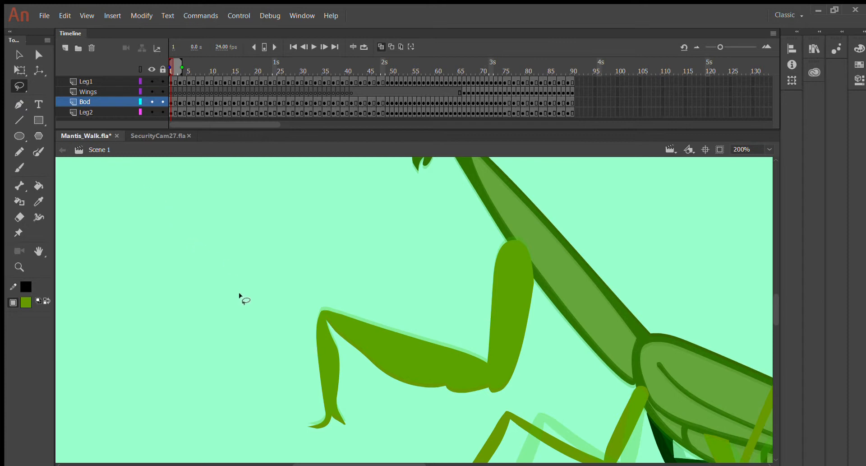
Zoom to 400% on the leg and start lassoing the thigh along its crease
key(ctrl+=)
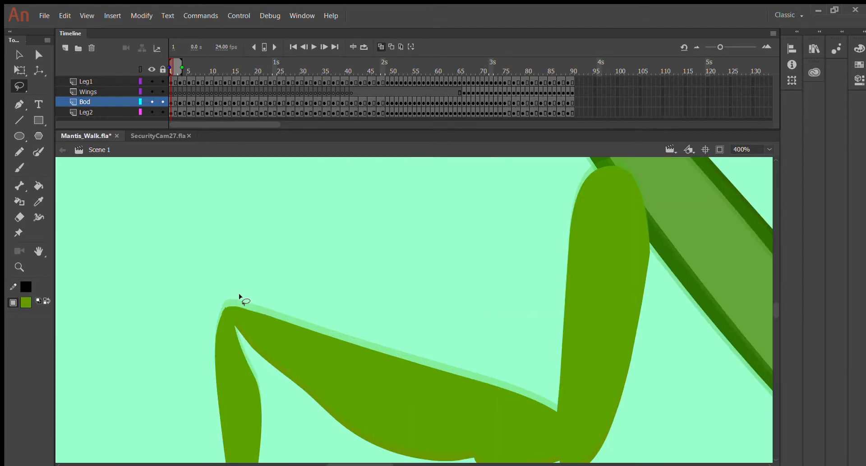
scroll(264, 301, down, 3)
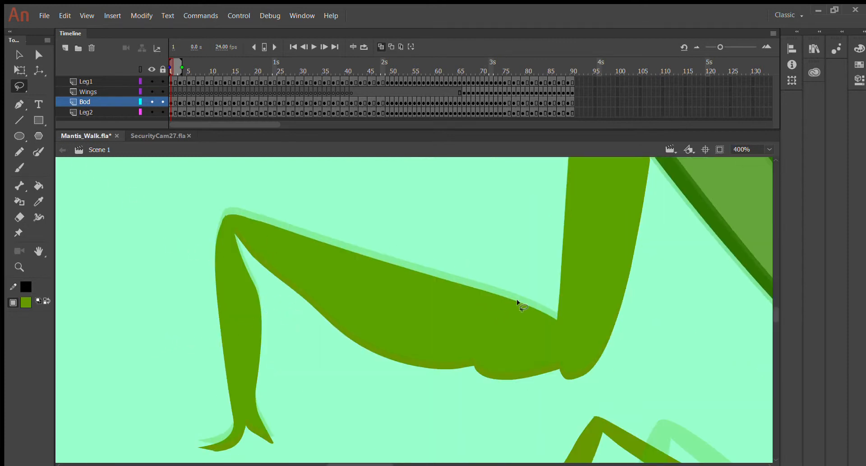
drag(545, 284, 553, 325)
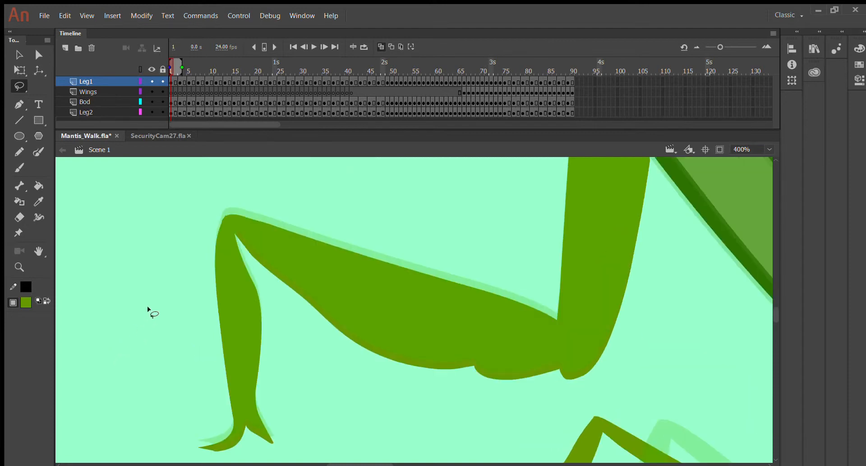
Zoom back out to 200% and scrub the first frames to preview the walk
scroll(165, 289, down, 3)
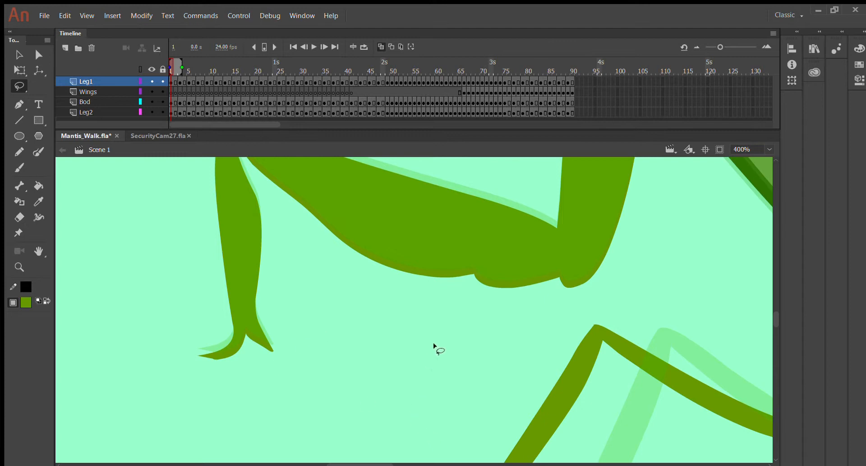
scroll(521, 282, up, 3)
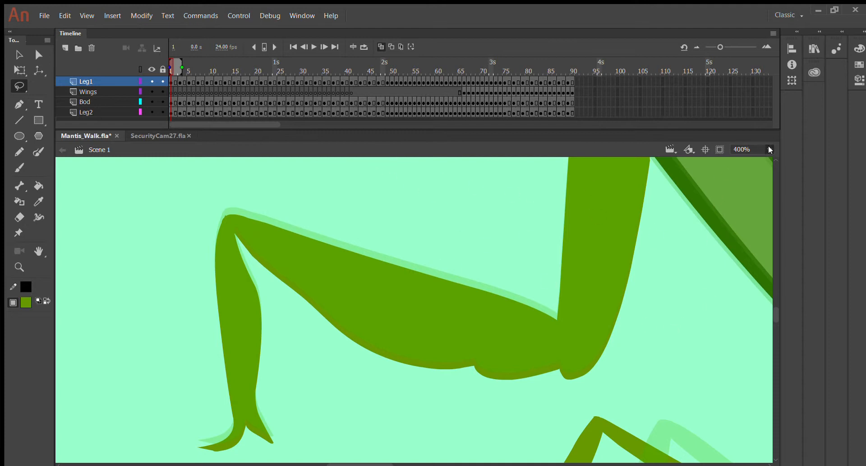
key(ctrl+minus)
scroll(441, 233, up, 2)
scroll(441, 228, down, 2)
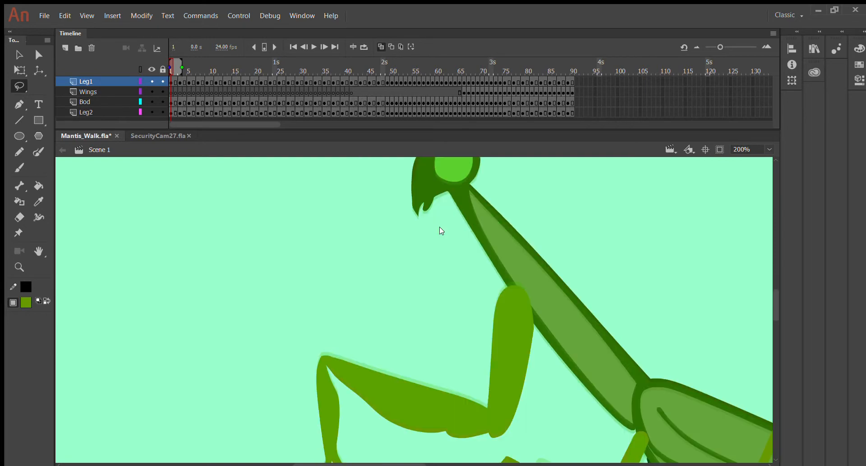
scroll(444, 224, down, 2)
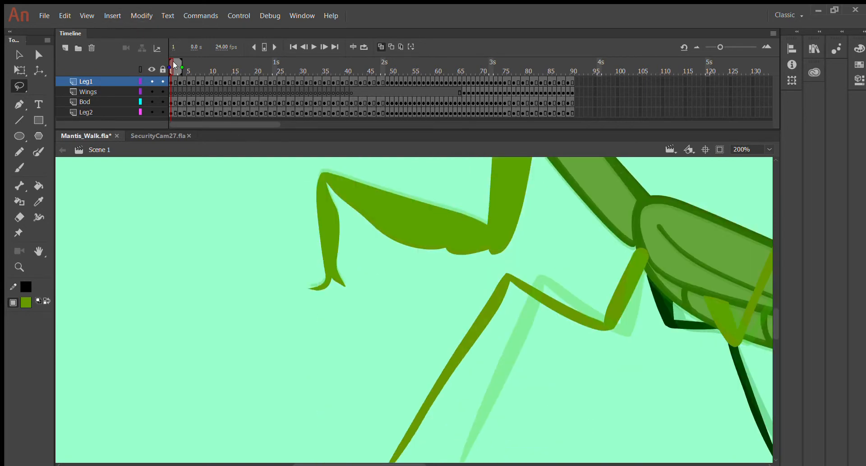
drag(172, 62, 45, 91)
Go to frame 3 in the Leg1 row
scroll(504, 266, up, 6)
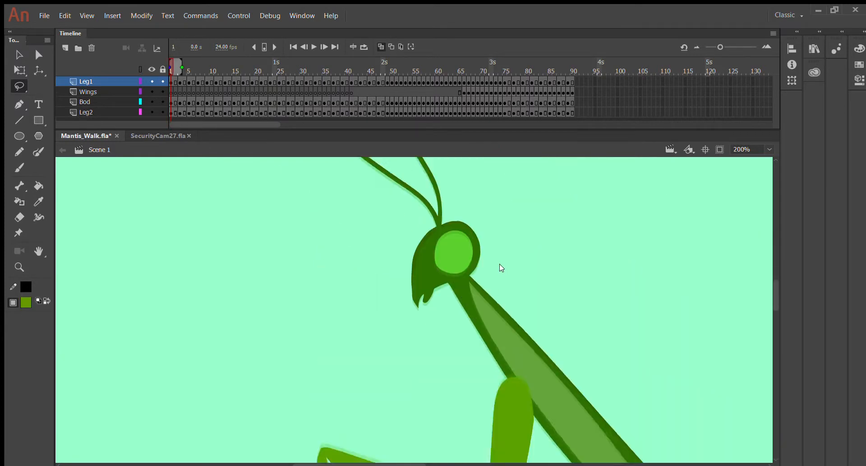
scroll(498, 264, down, 8)
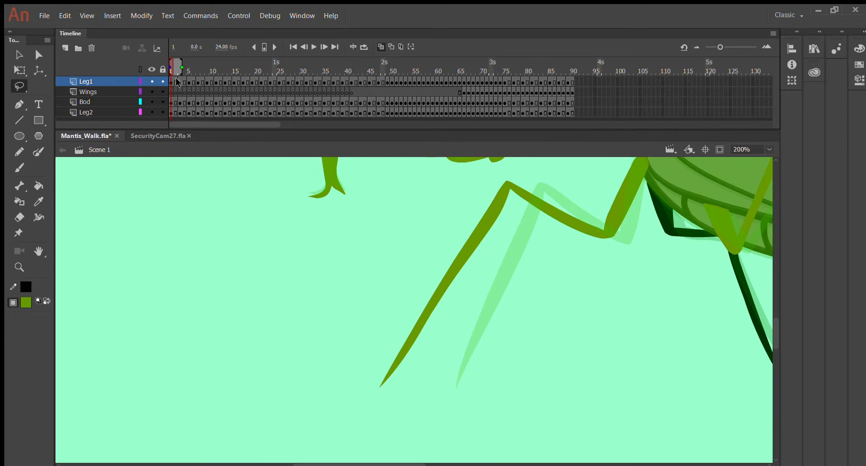
click(179, 81)
scroll(284, 166, up, 5)
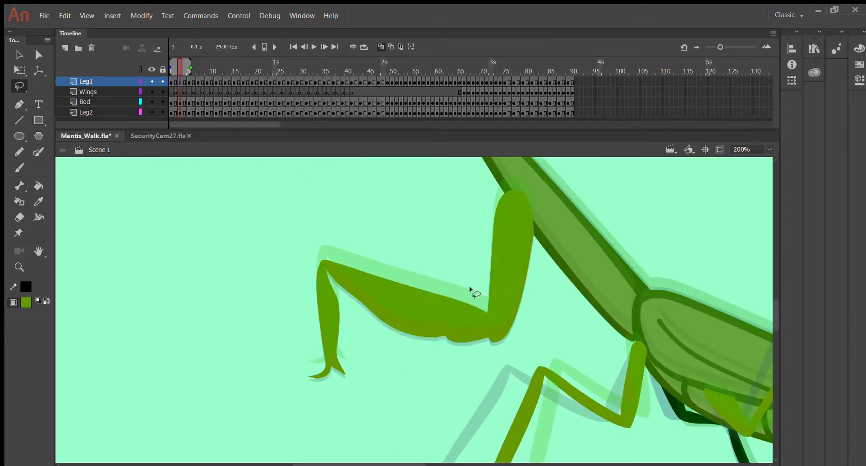
Lasso the front lower leg at its joint and move it up and to the right
mouse_move(474, 294)
mouse_down()
mouse_move(507, 357)
mouse_move(394, 375)
mouse_move(323, 410)
mouse_move(251, 373)
mouse_move(255, 284)
mouse_move(307, 240)
mouse_move(431, 233)
mouse_move(487, 304)
mouse_up()
drag(698, 83, 719, 83)
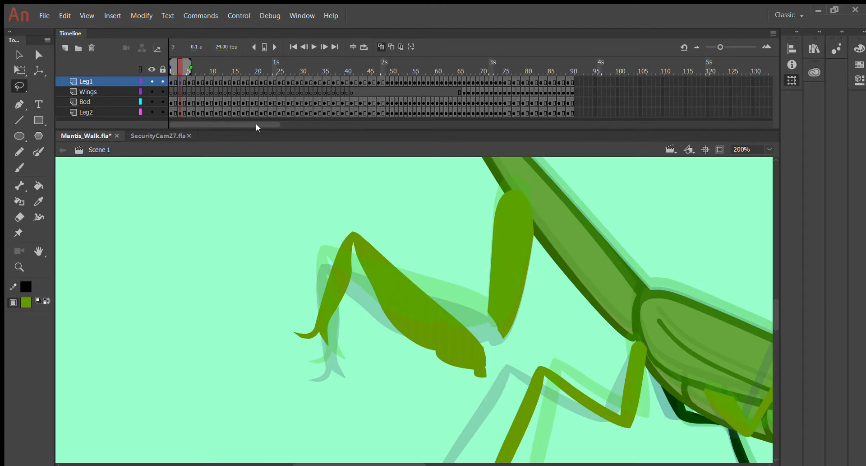
click(19, 55)
mouse_move(412, 317)
mouse_down()
mouse_move(435, 305)
mouse_move(423, 284)
mouse_move(431, 281)
mouse_up()
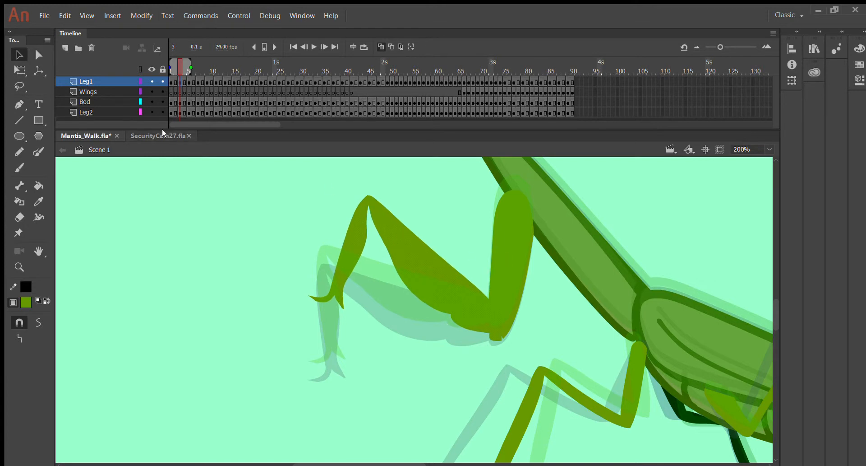
At 400%, pull the leg's lower corner up-left and widen the knee sliver into a curved wedge
key(ctrl+=)
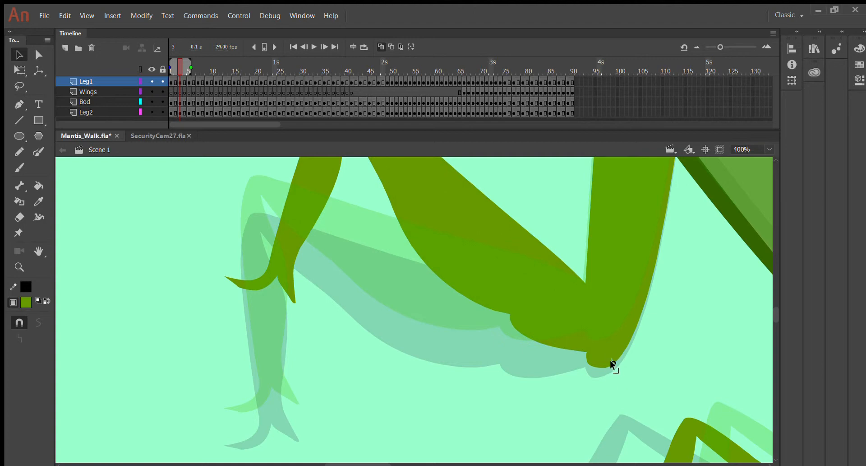
drag(608, 354, 585, 311)
mouse_move(603, 341)
mouse_down()
mouse_move(580, 361)
mouse_move(592, 337)
mouse_up()
Scrub the timeline to check the reshaped leg motion
scroll(234, 232, up, 10)
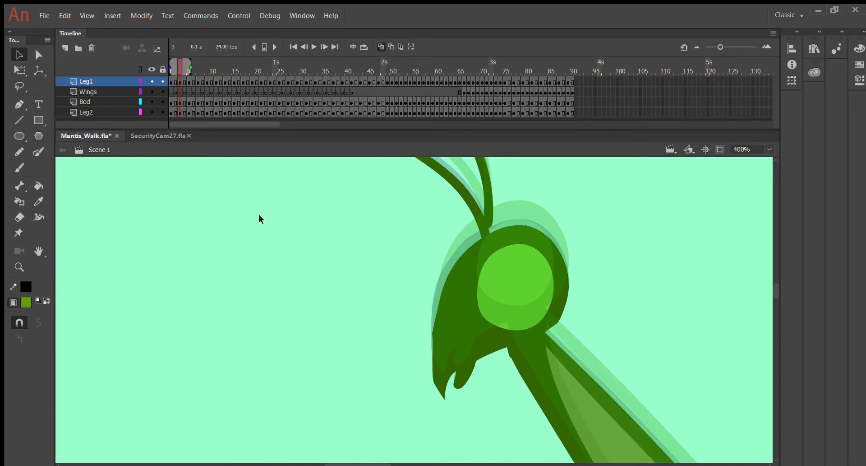
scroll(522, 228, down, 10)
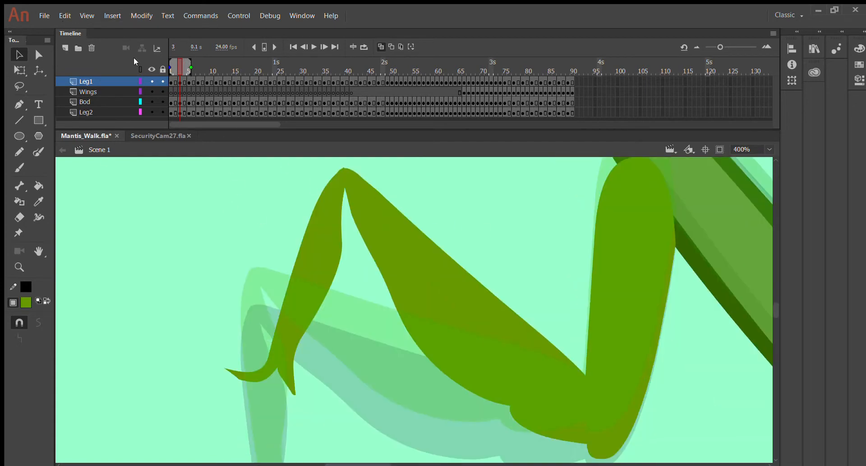
mouse_move(179, 65)
mouse_down()
mouse_move(172, 64)
mouse_move(195, 69)
mouse_move(174, 61)
mouse_up()
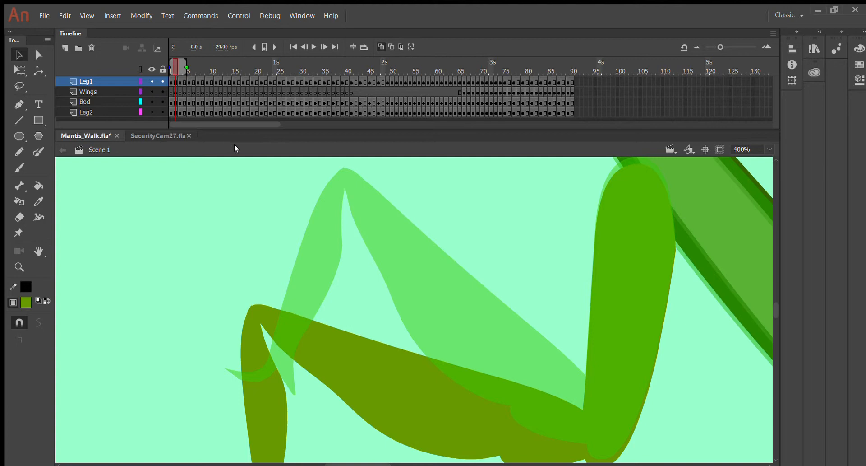
On frame 3, undo a trial move of the lower leg and deselect it
key(period)
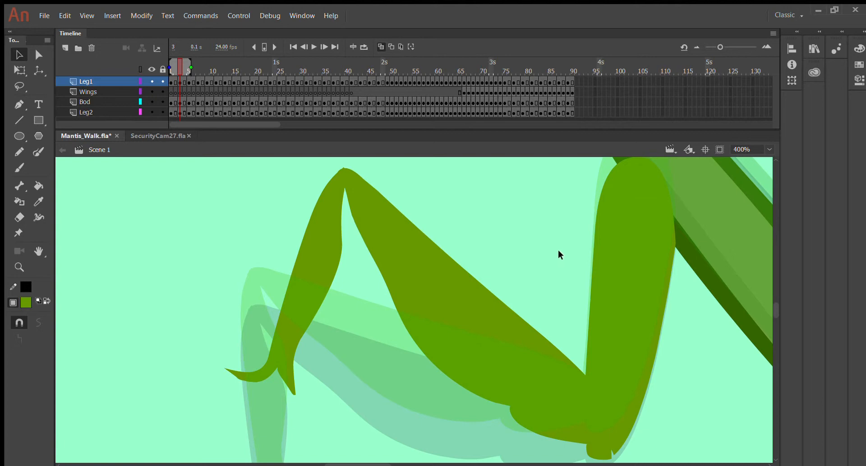
drag(452, 316, 421, 389)
key(ctrl+z)
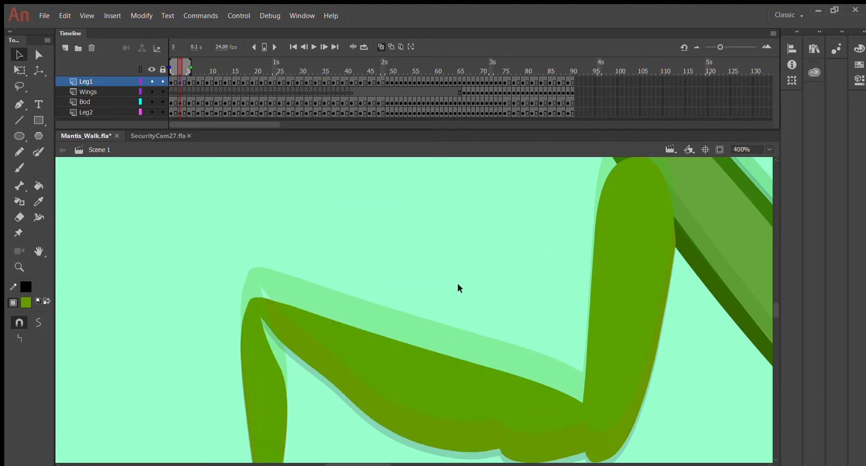
click(355, 180)
Switch to the SecurityCam27.fla document
scroll(585, 283, down, 5)
scroll(276, 355, down, 2)
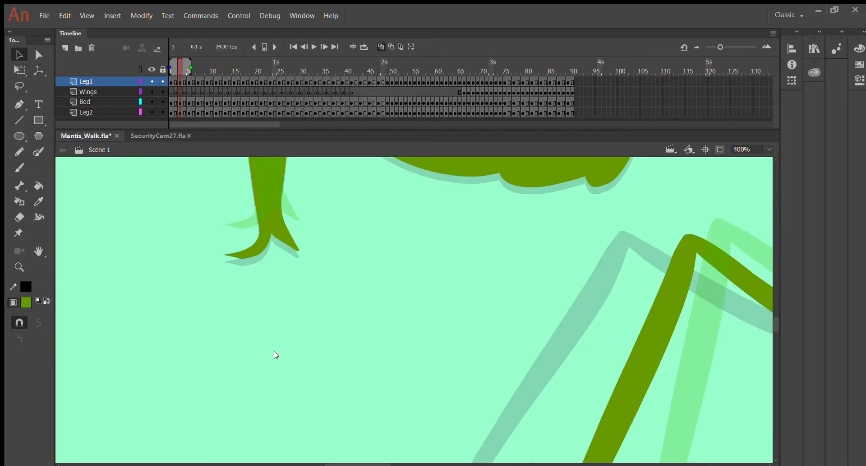
scroll(273, 348, up, 6)
scroll(220, 249, down, 6)
click(172, 132)
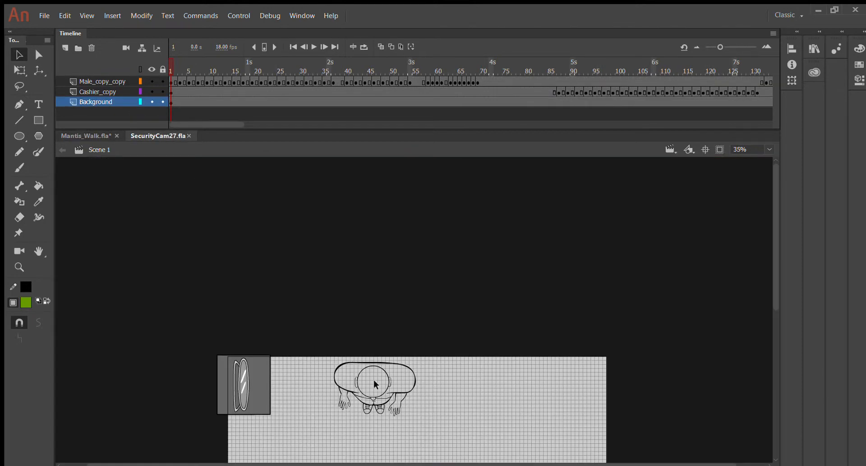
Zoom the SecurityCam stage to 140% around the cashier character, then back to 100%
scroll(321, 346, down, 6)
scroll(321, 347, up, 2)
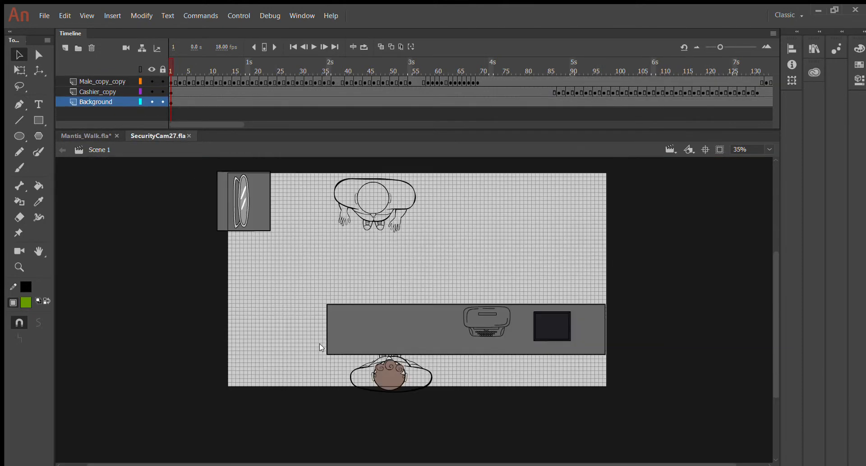
key(ctrl+=)
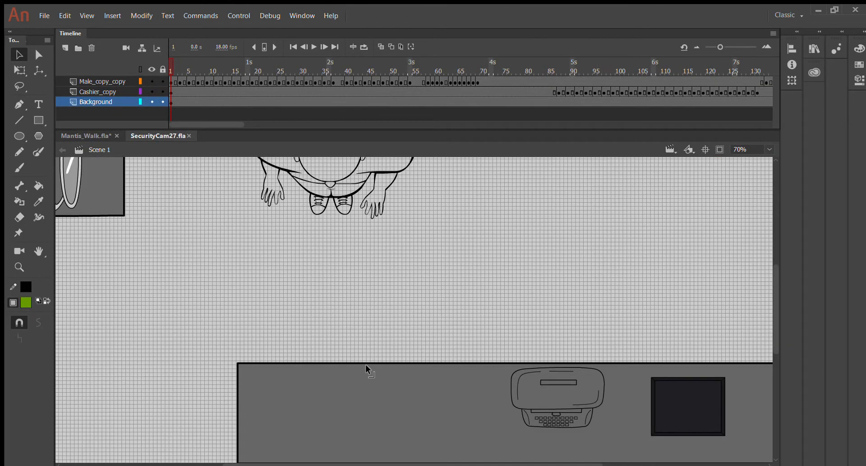
key(ctrl+=)
scroll(365, 371, down, 8)
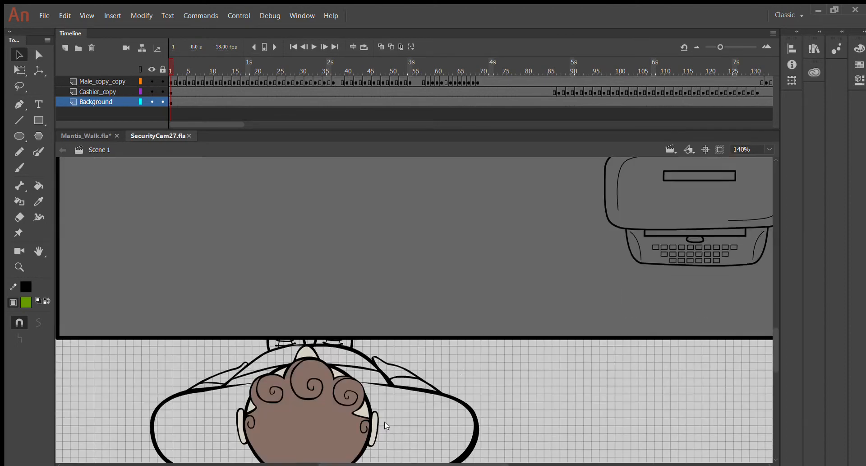
scroll(480, 288, up, 4)
scroll(480, 288, down, 7)
scroll(346, 217, up, 2)
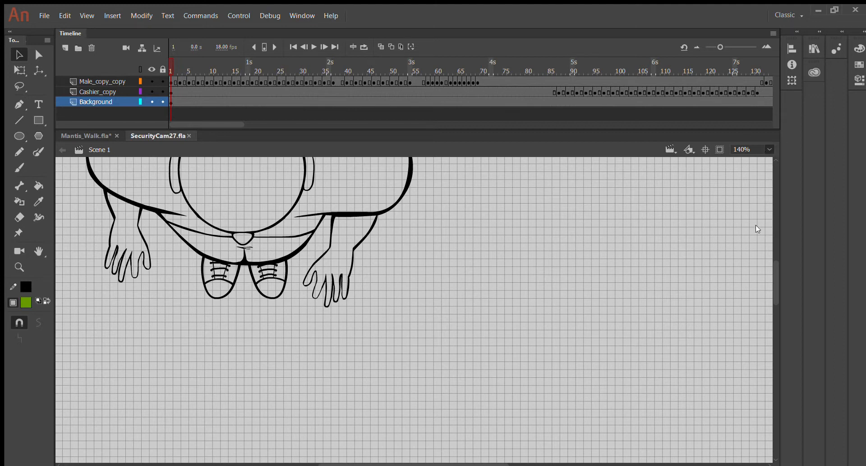
key(ctrl+1)
scroll(278, 270, down, 6)
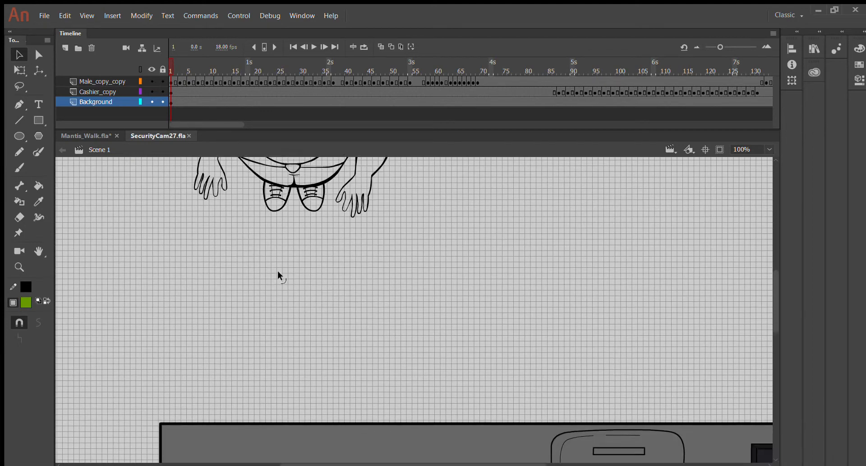
scroll(278, 270, up, 6)
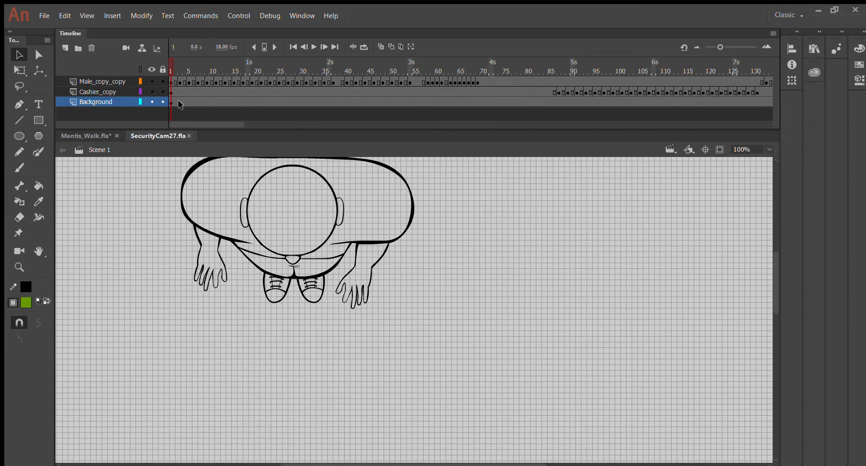
Scrub the top-down man's walk back and forth between frame 1 and about frame 46
drag(168, 66, 286, 69)
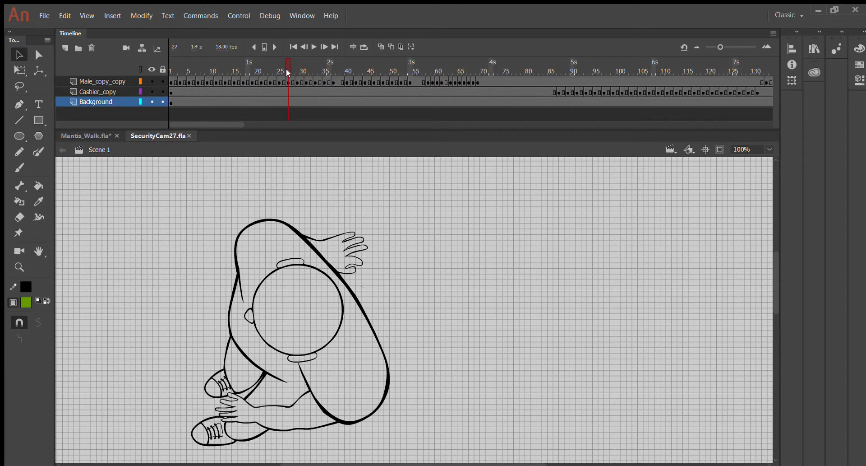
scroll(315, 162, down, 3)
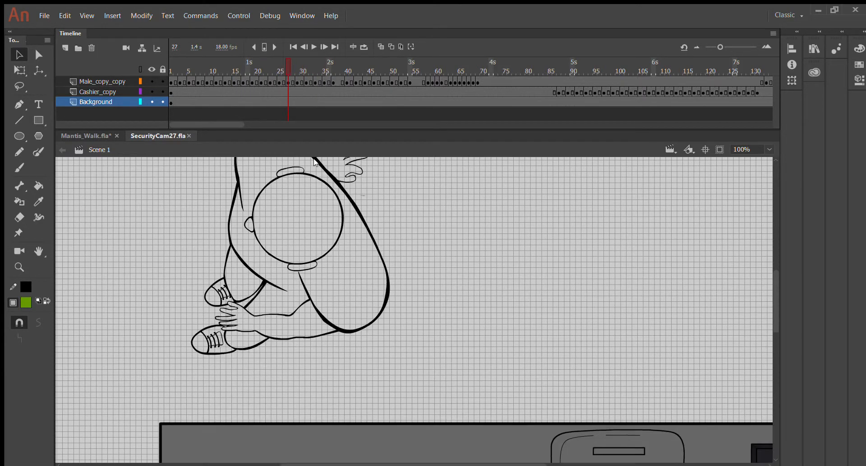
click(292, 61)
drag(292, 61, 242, 82)
scroll(285, 270, up, 3)
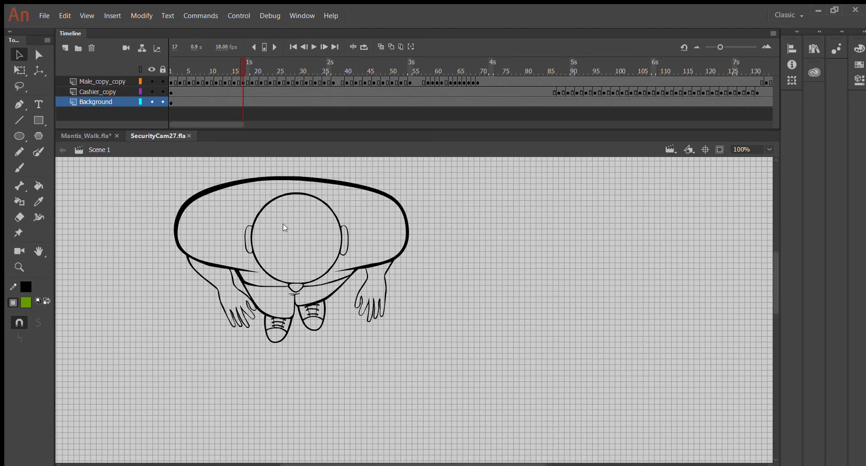
drag(201, 68, 6, 123)
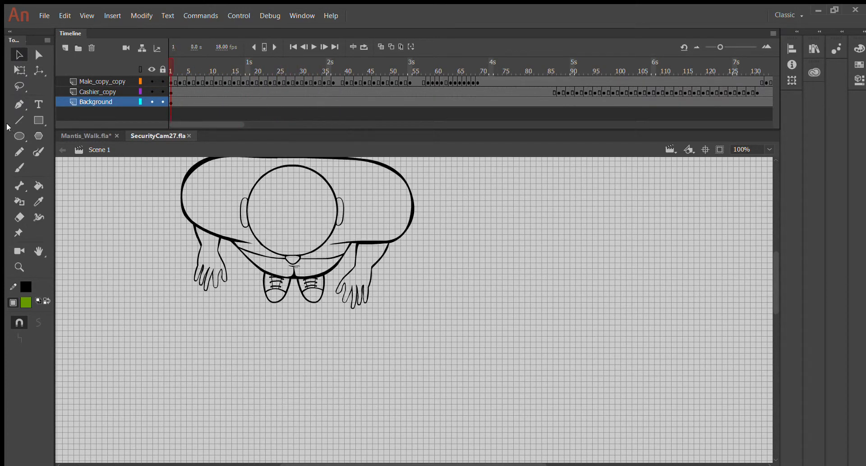
click(191, 65)
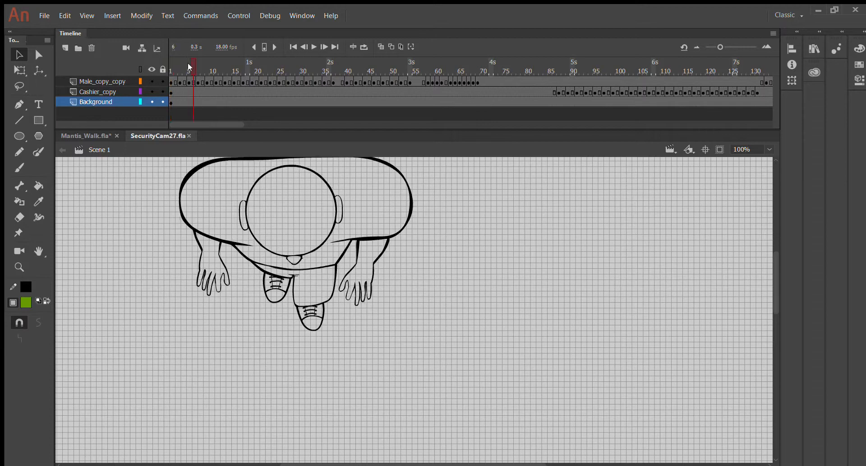
drag(177, 66, 95, 74)
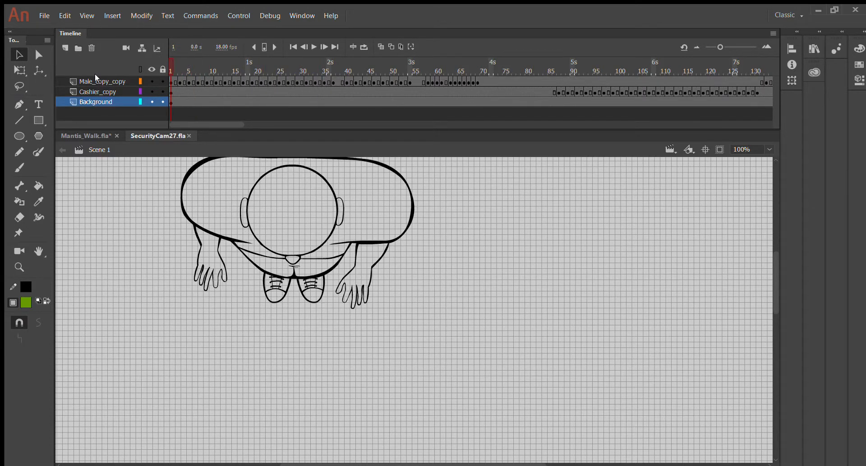
drag(134, 113, 83, 120)
drag(169, 54, 220, 96)
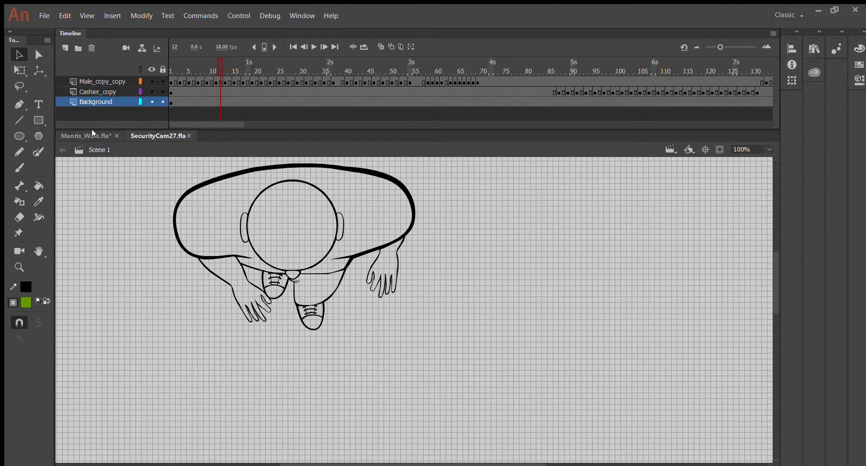
Zoom to 200%, rewind the SecurityCam walk to frame 1, and return to Mantis_Walk.fla
scroll(200, 255, down, 10)
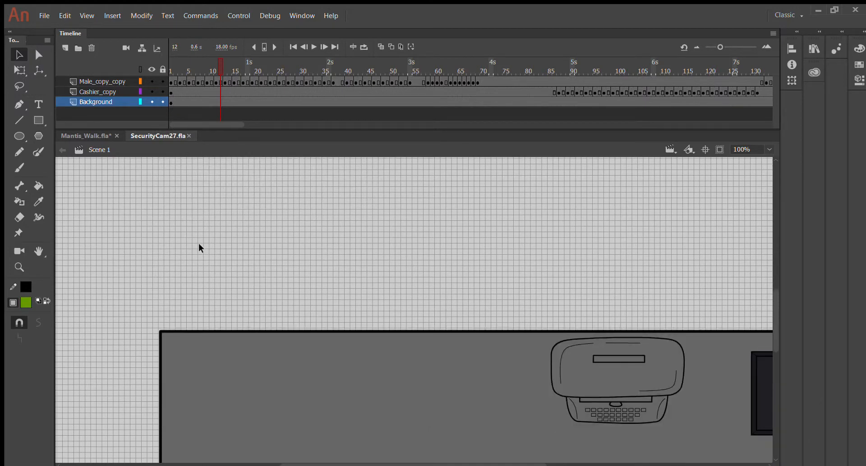
key(ctrl+minus)
key(ctrl+equal)
key(ctrl+equal)
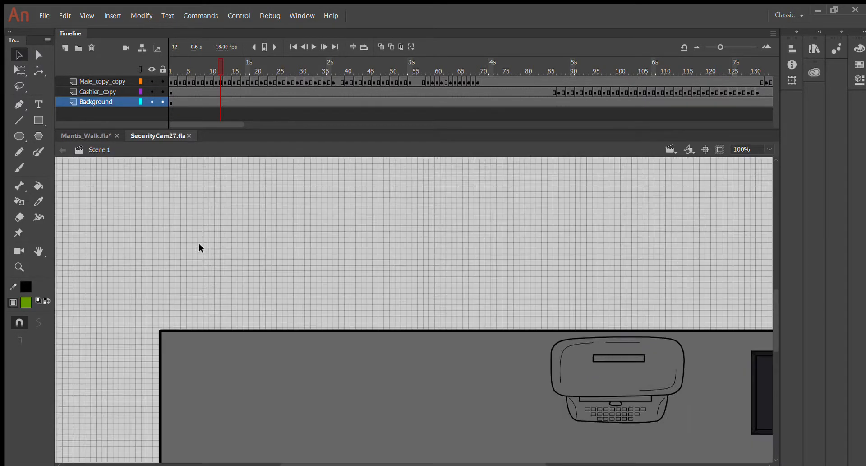
scroll(264, 223, down, 15)
scroll(264, 223, down, 10)
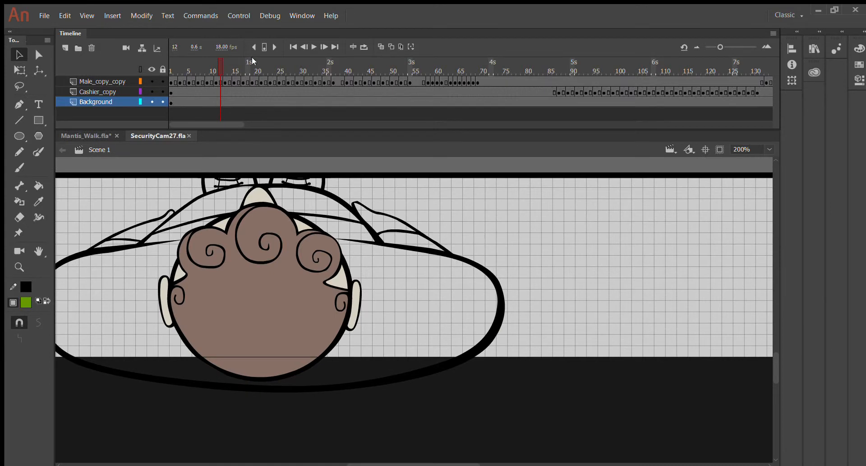
drag(218, 58, 166, 58)
click(116, 139)
At 800%, try stretching the thin sliver on the leg, undo it, and clear the selection
scroll(333, 251, up, 10)
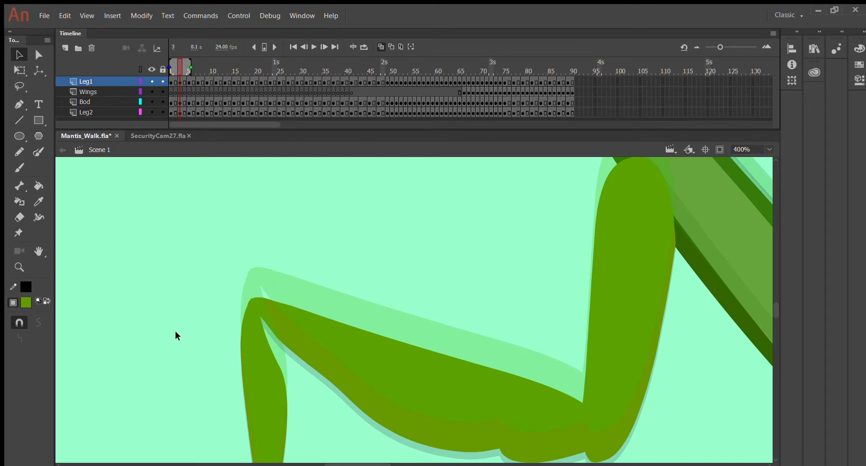
key(ctrl+=)
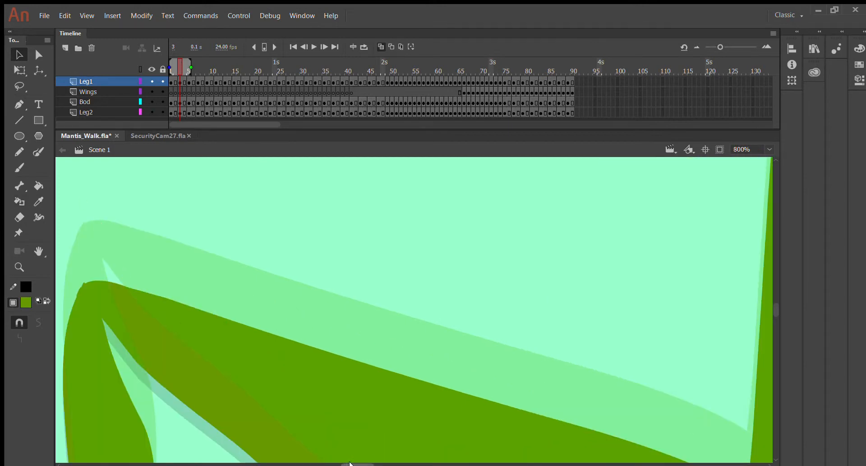
mouse_move(350, 463)
mouse_down()
mouse_move(319, 464)
mouse_move(336, 463)
mouse_up()
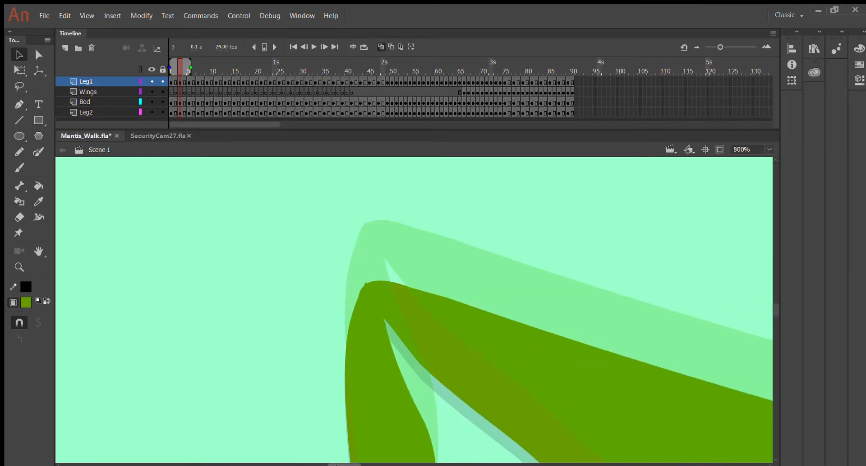
drag(385, 252, 409, 212)
key(ctrl+z)
click(361, 277)
key(Escape)
Undo an accidental leg nudge, deselect, and zoom back to 200% on the mantis legs
scroll(350, 288, down, 10)
scroll(312, 278, down, 2)
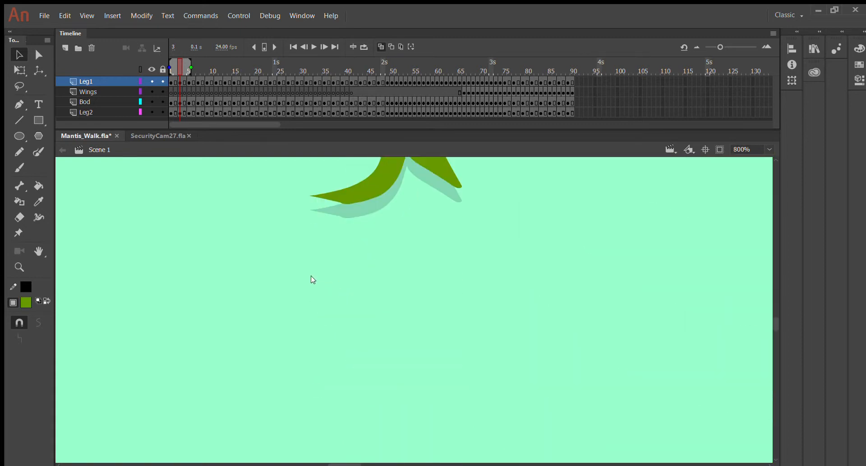
drag(336, 196, 331, 193)
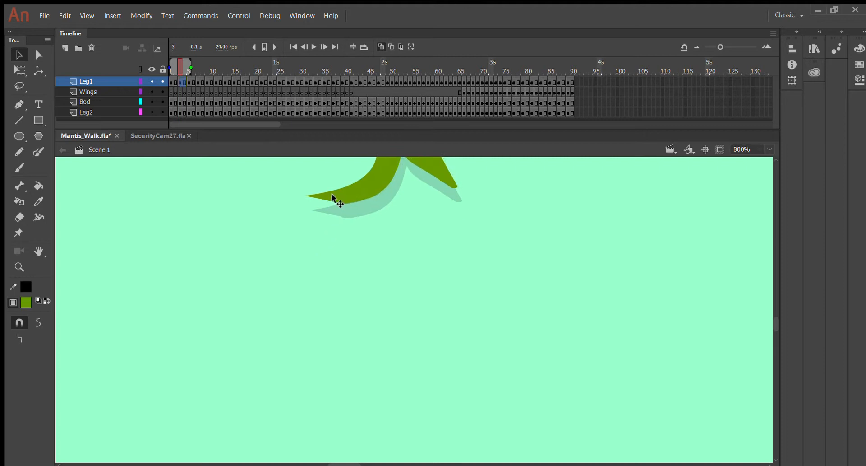
key(ctrl+z)
click(322, 351)
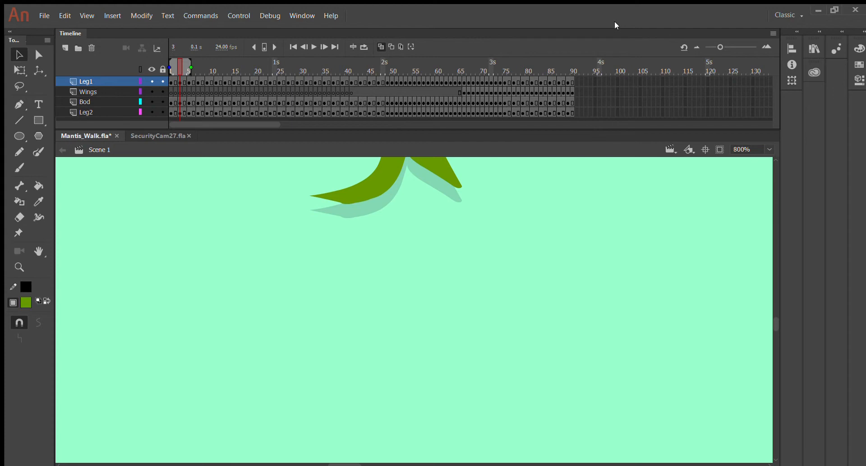
key(ctrl+1)
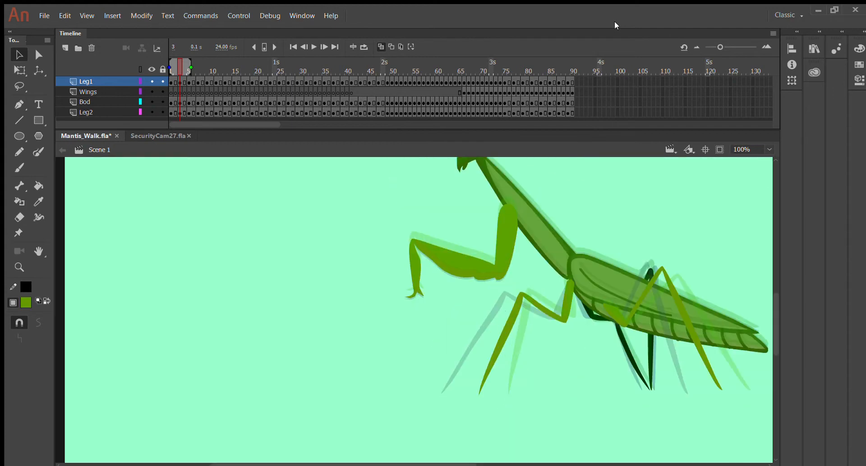
key(ctrl+equal)
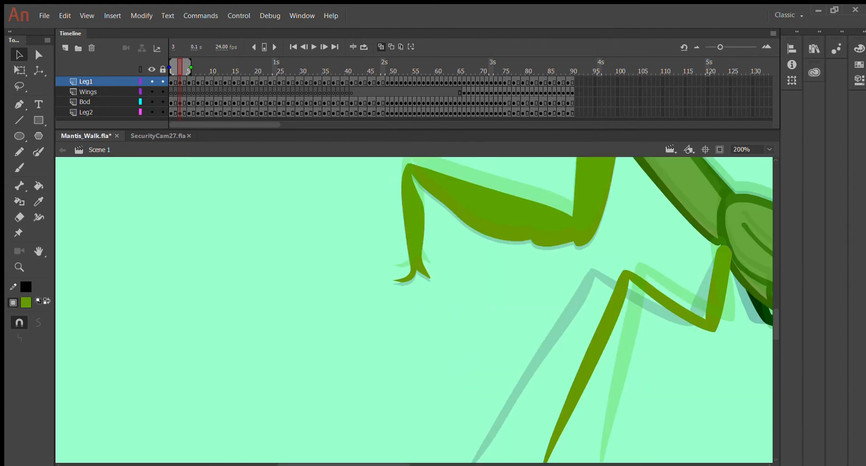
drag(391, 464, 472, 464)
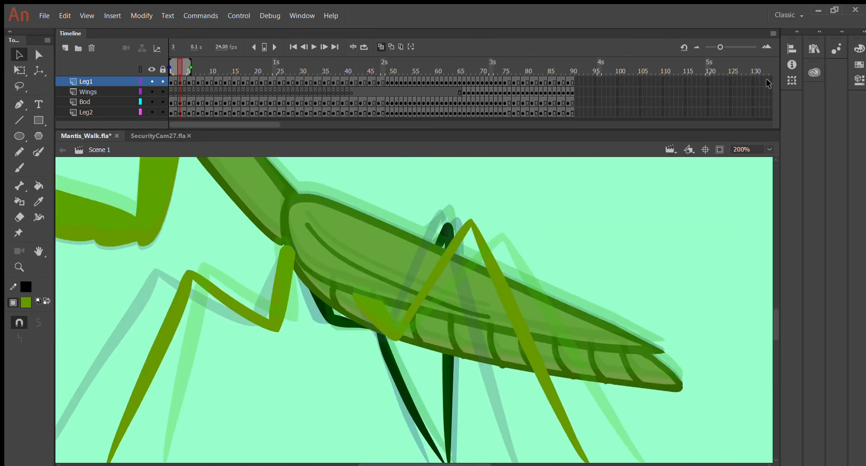